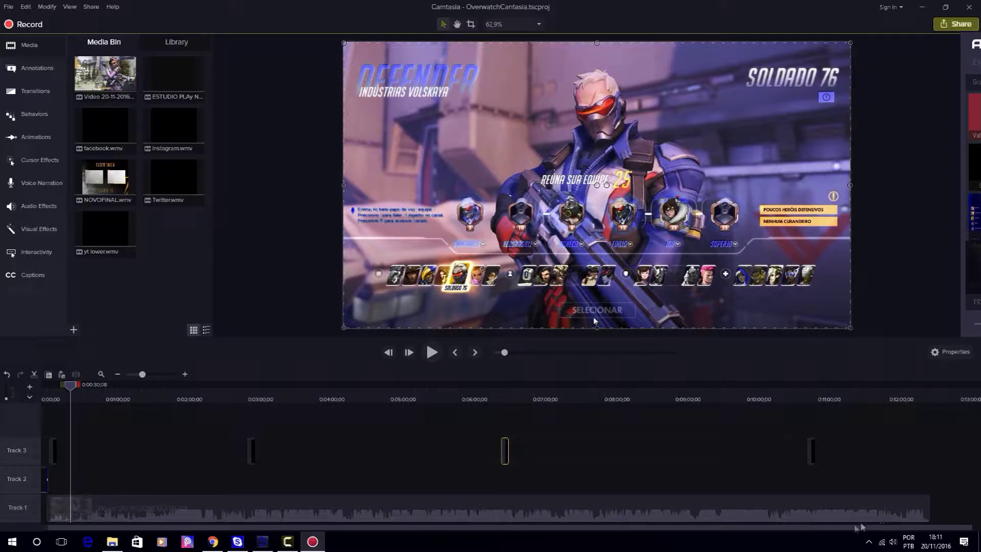
Switch to Steam, look at the Softwares section of the library, and return to Camtasia.
{"action": "left_click", "coordinate": [869, 542]}
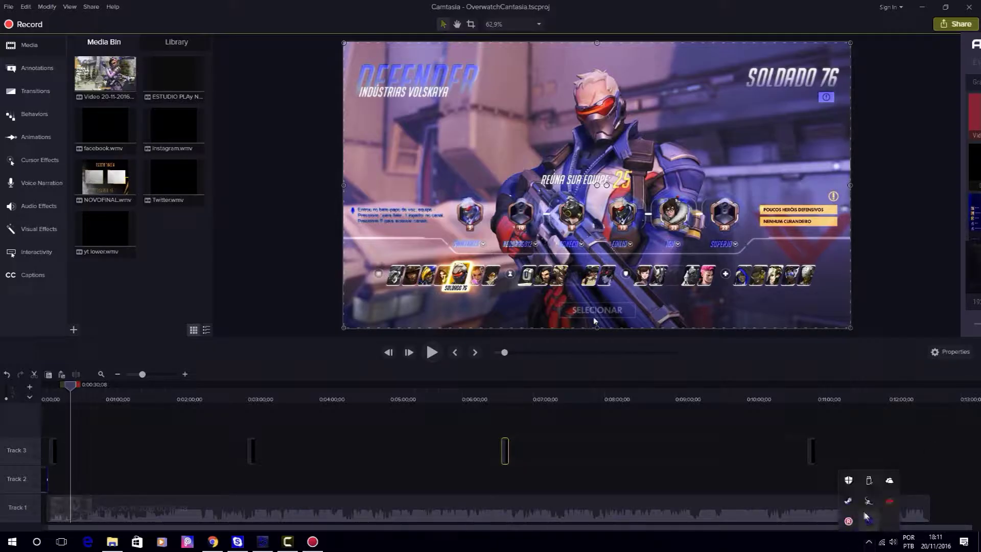
{"action": "left_click", "coordinate": [850, 501]}
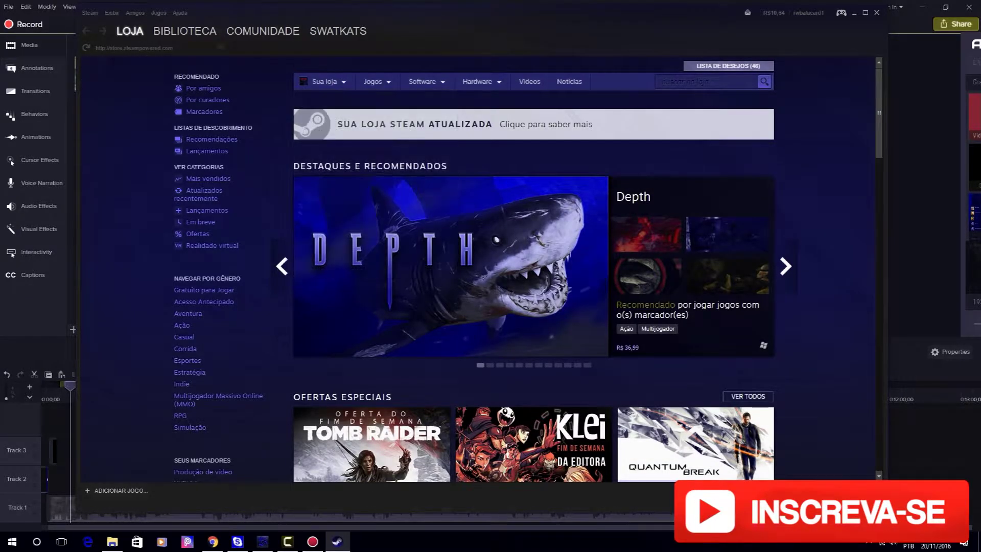
{"action": "left_click", "coordinate": [198, 35]}
{"action": "left_click", "coordinate": [198, 48]}
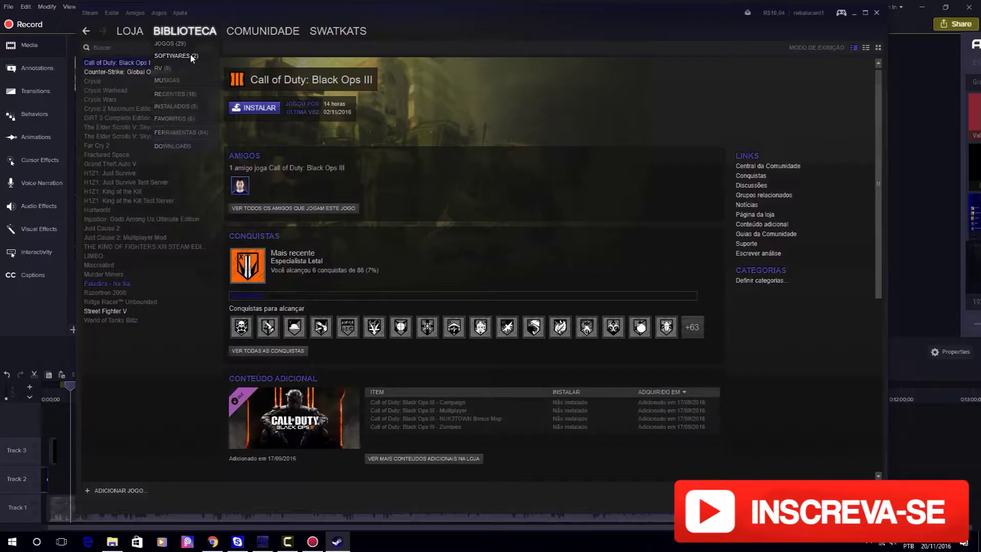
{"action": "left_click", "coordinate": [147, 73]}
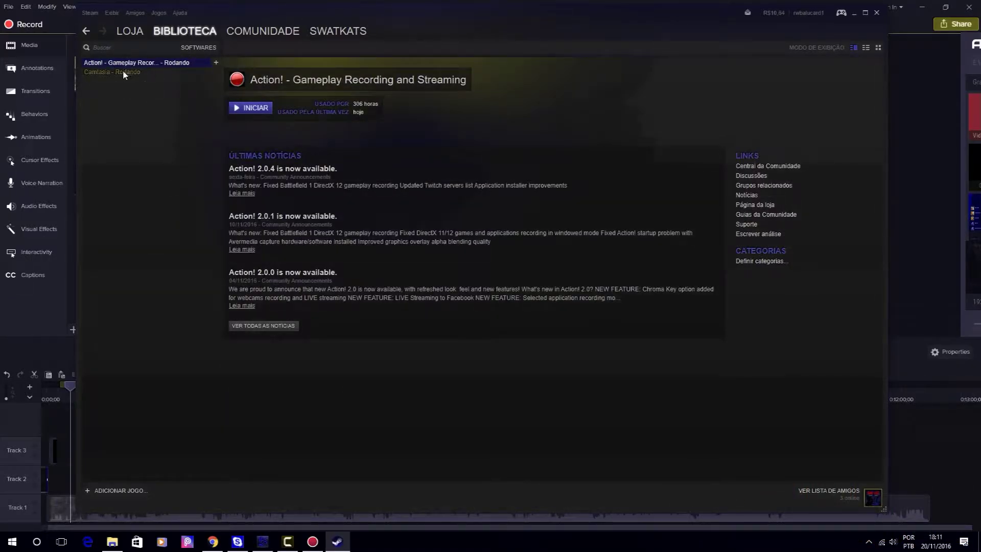
{"action": "mouse_move", "coordinate": [173, 35]}
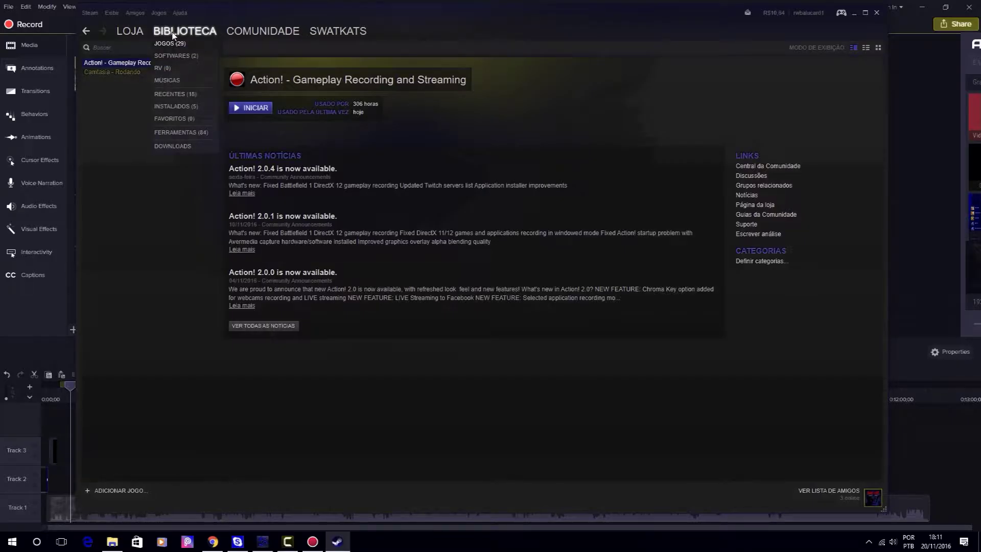
{"action": "left_click", "coordinate": [854, 11]}
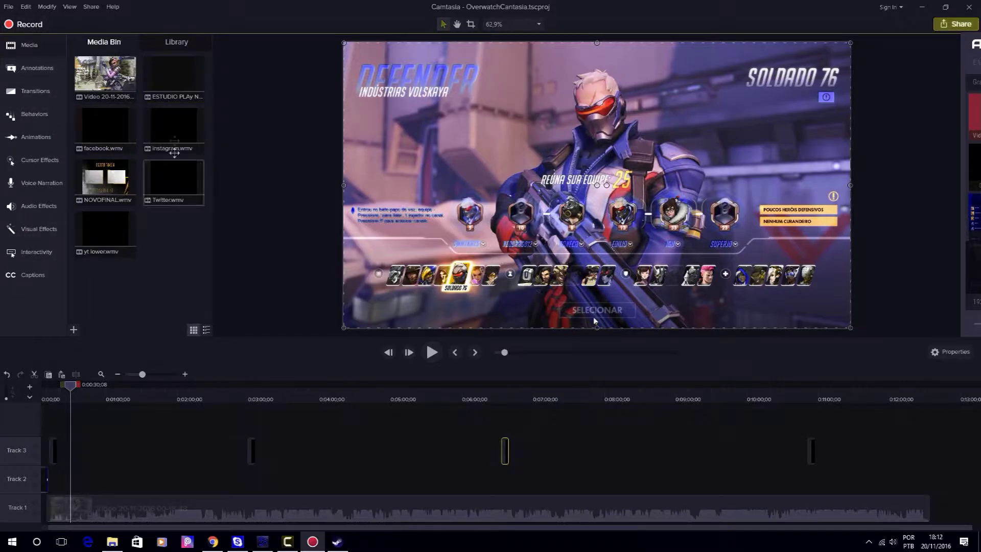
Apply the Remove a Color visual effect to the Facebook clip near 3:00 on Track 3.
{"action": "left_click", "coordinate": [187, 75]}
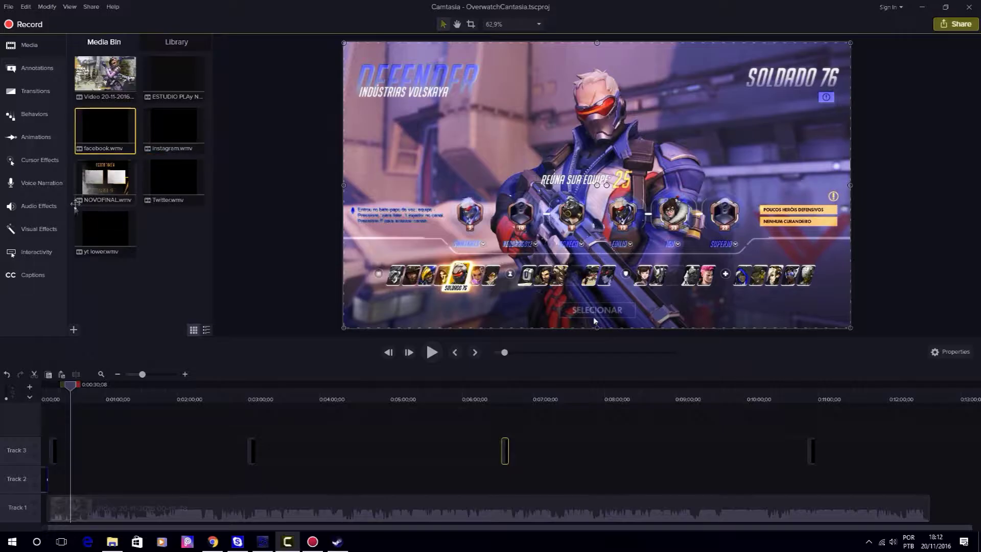
{"action": "left_click", "coordinate": [41, 228]}
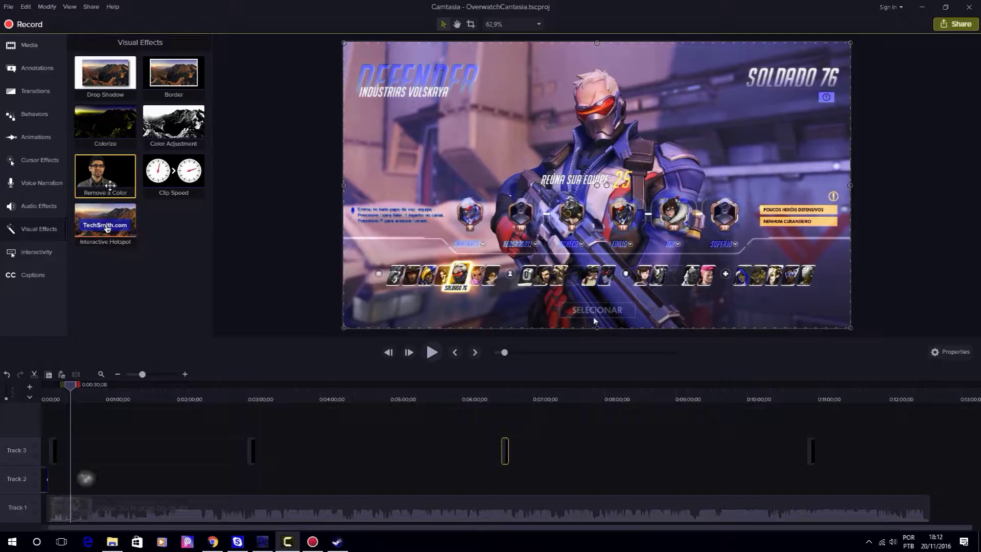
{"action": "left_click_drag", "start_coordinate": [106, 225], "coordinate": [229, 418]}
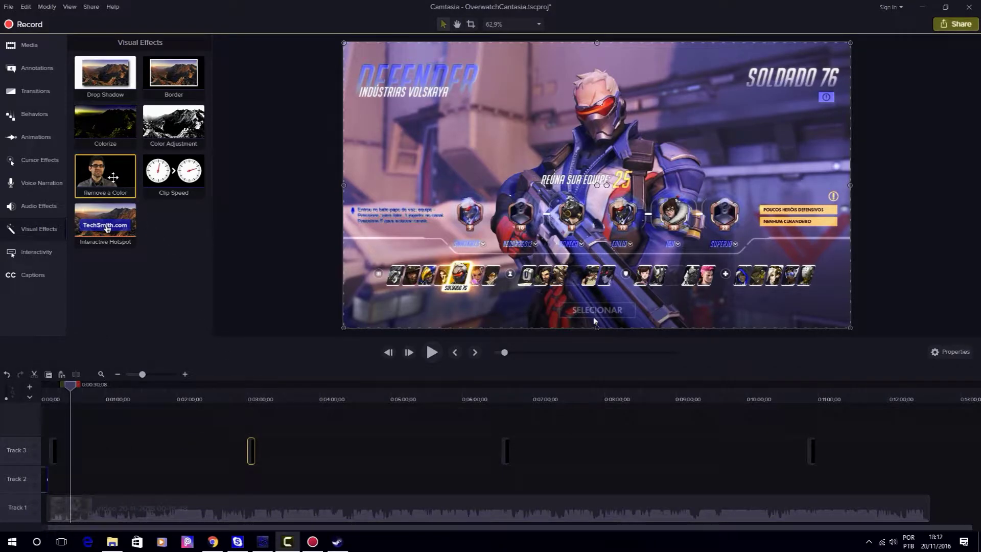
{"action": "left_click_drag", "start_coordinate": [109, 174], "coordinate": [251, 460]}
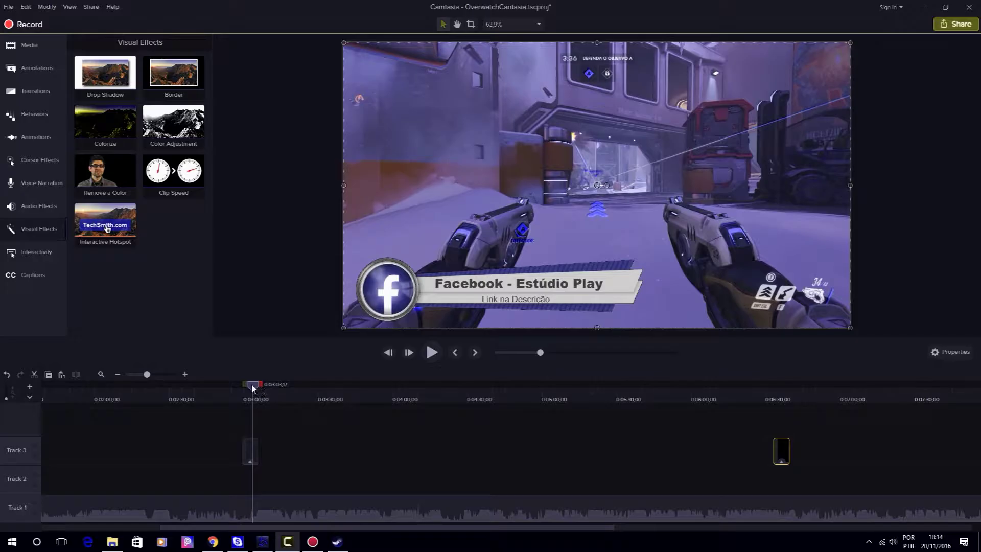
Move the playhead onto the Instagram clip and sample its black background (#000000) as the color to remove.
{"action": "left_click_drag", "start_coordinate": [253, 388], "coordinate": [779, 497]}
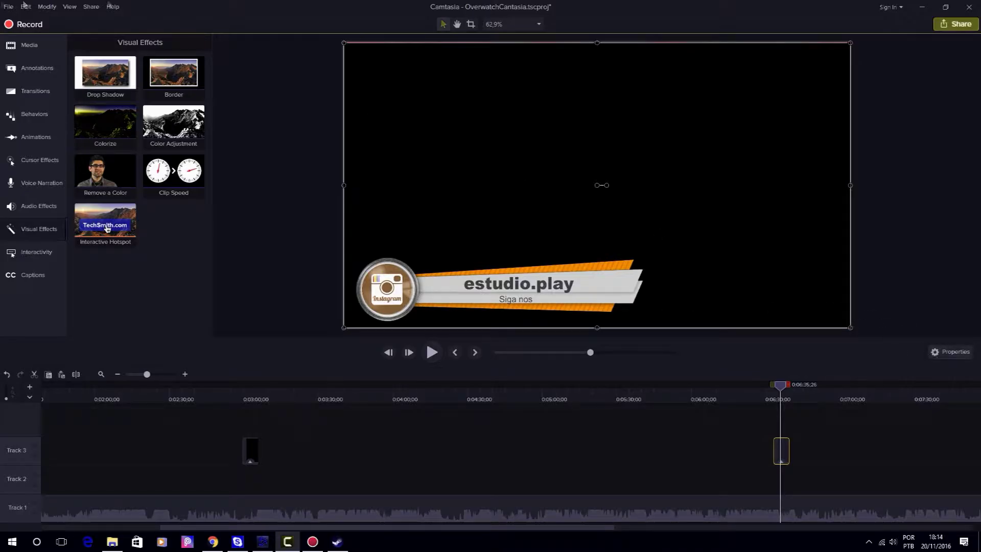
{"action": "left_click", "coordinate": [953, 353]}
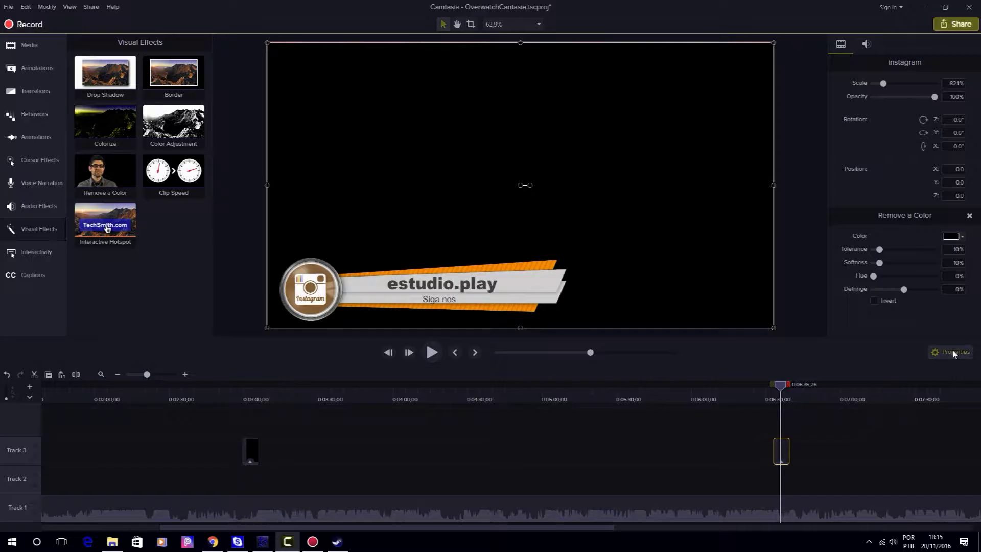
{"action": "left_click", "coordinate": [955, 238]}
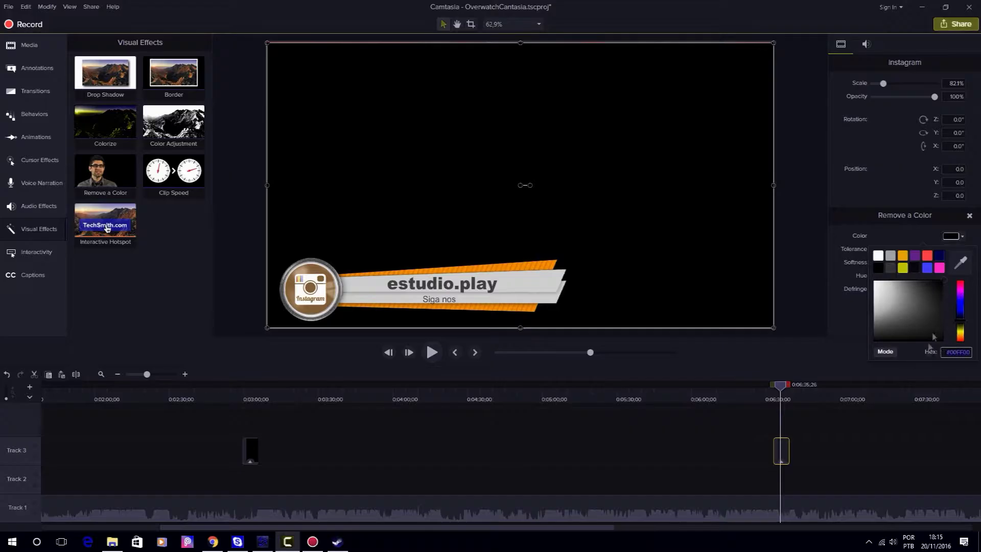
{"action": "left_click", "coordinate": [960, 262]}
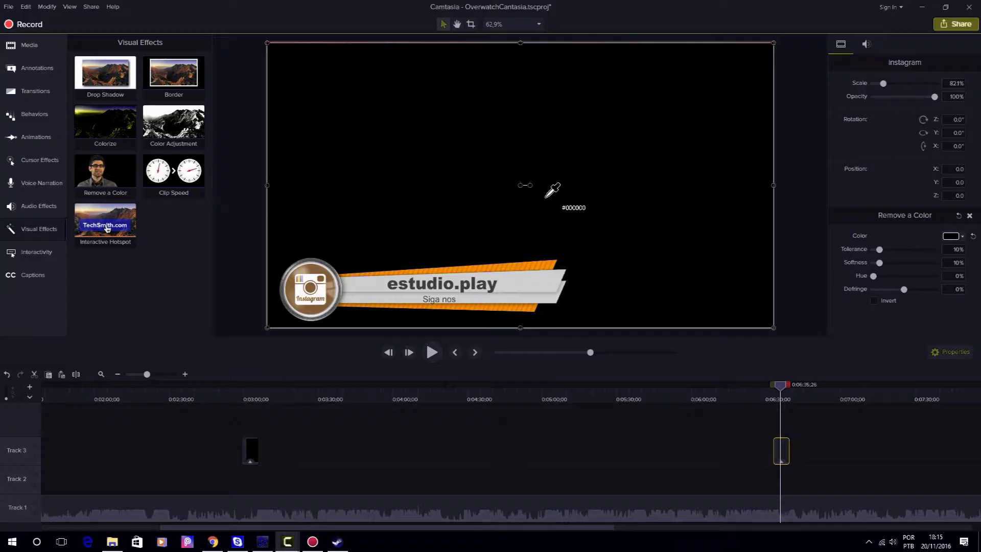
{"action": "left_click", "coordinate": [545, 197]}
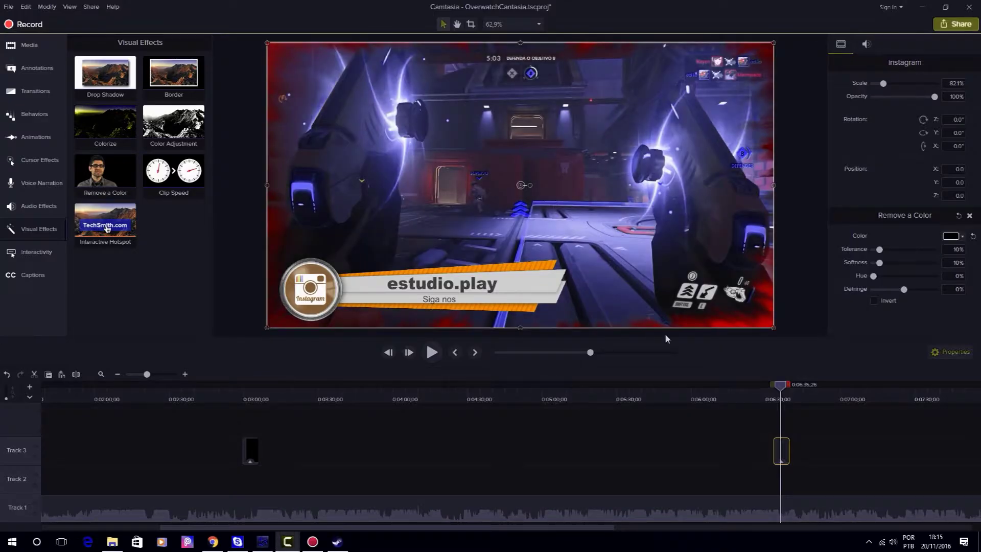
Play the timeline from just before the Instagram clip until past its end to preview the overlay.
{"action": "left_click", "coordinate": [762, 477]}
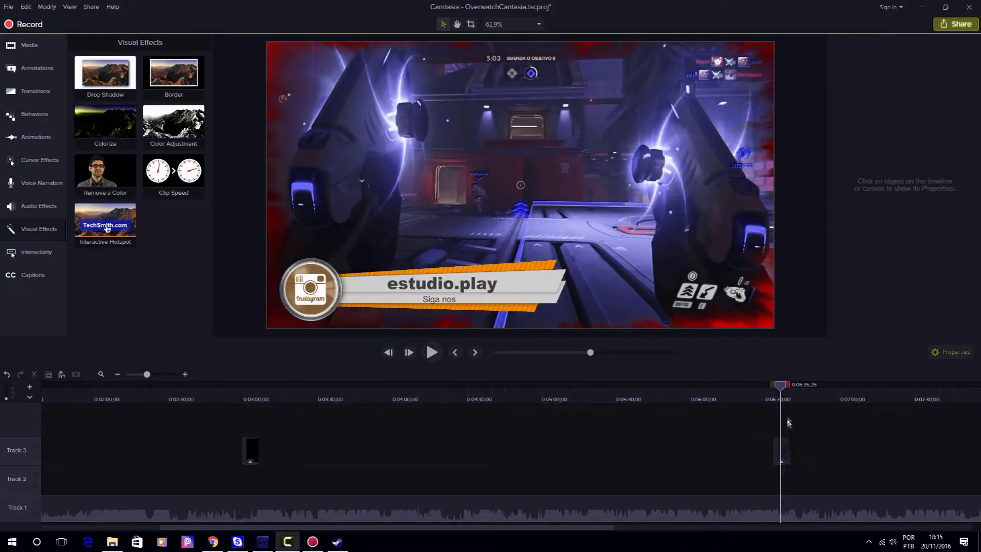
{"action": "left_click_drag", "start_coordinate": [780, 388], "coordinate": [763, 385]}
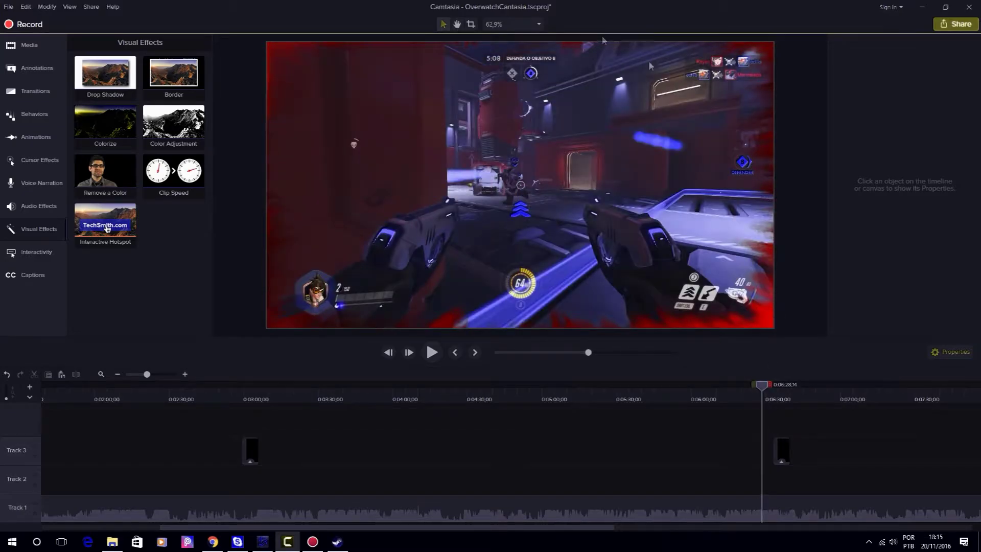
{"action": "left_click", "coordinate": [432, 355]}
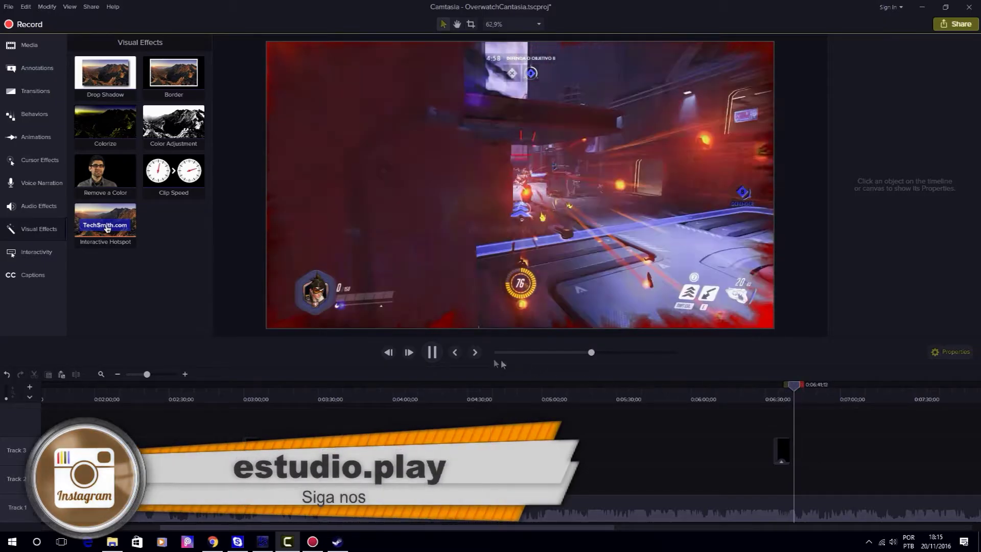
{"action": "left_click", "coordinate": [430, 353]}
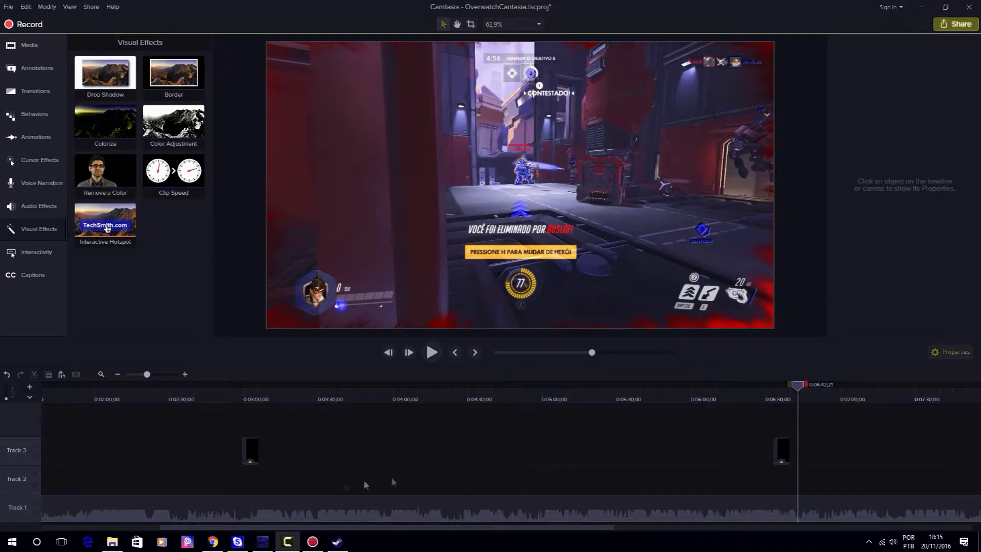
Try to add Remove a Color to the Twitter clip on Track 3 and move the playhead onto the clip.
{"action": "left_click", "coordinate": [117, 375]}
{"action": "left_click", "coordinate": [117, 375]}
{"action": "left_click", "coordinate": [117, 374]}
{"action": "left_click", "coordinate": [543, 451]}
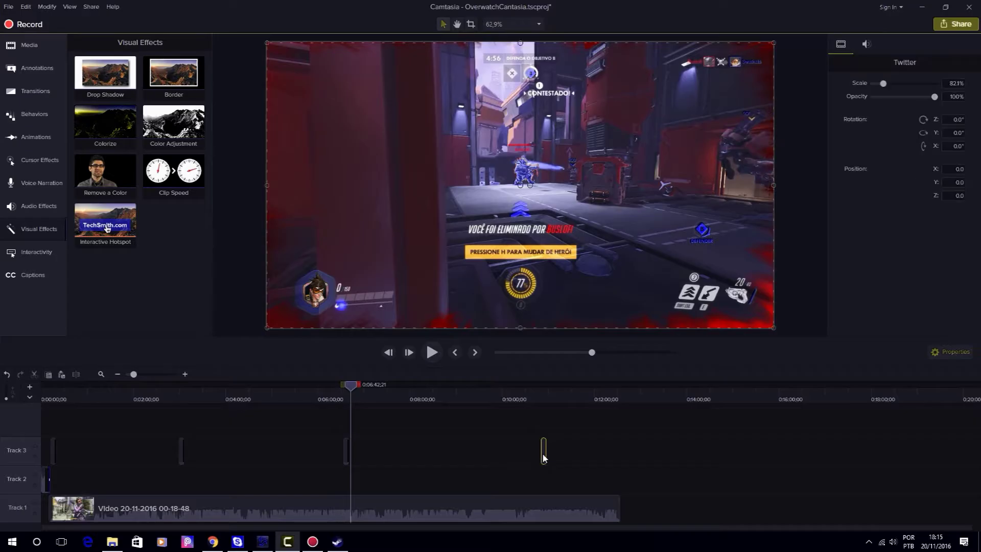
{"action": "left_click_drag", "start_coordinate": [107, 161], "coordinate": [549, 461]}
{"action": "left_click_drag", "start_coordinate": [353, 389], "coordinate": [545, 416]}
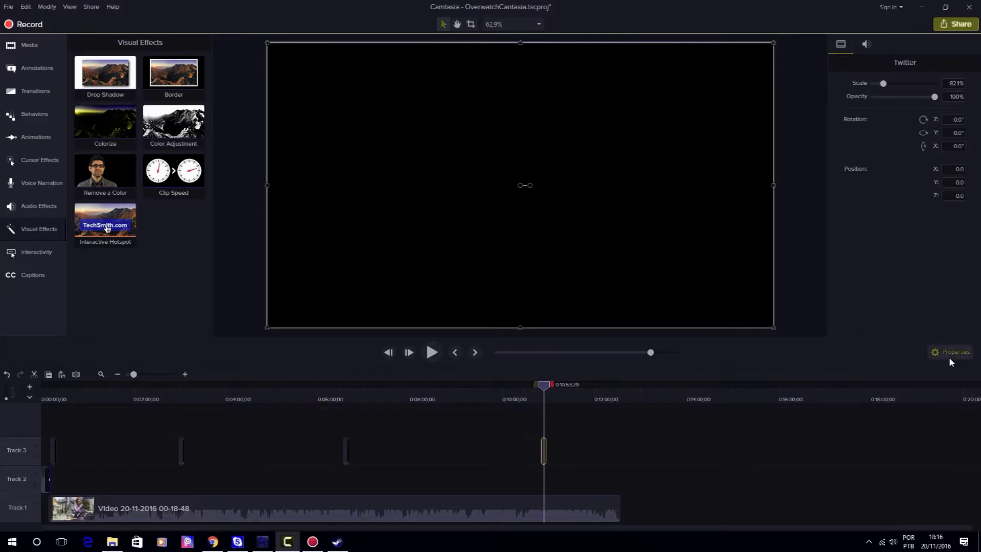
Apply the Remove a Color effect to the Twitter clip, keeping its properties displayed.
{"action": "left_click", "coordinate": [185, 375]}
{"action": "left_click", "coordinate": [185, 375]}
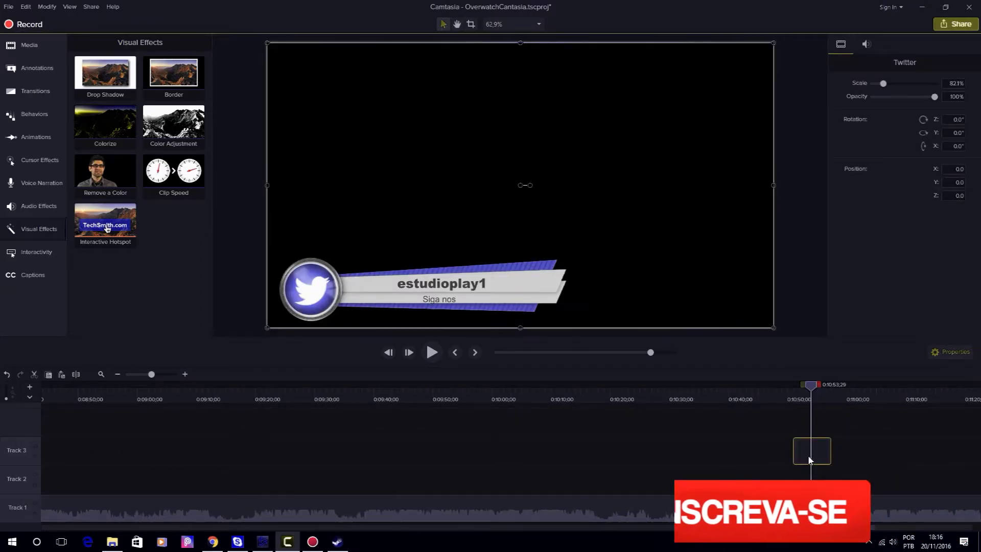
{"action": "left_click", "coordinate": [944, 352]}
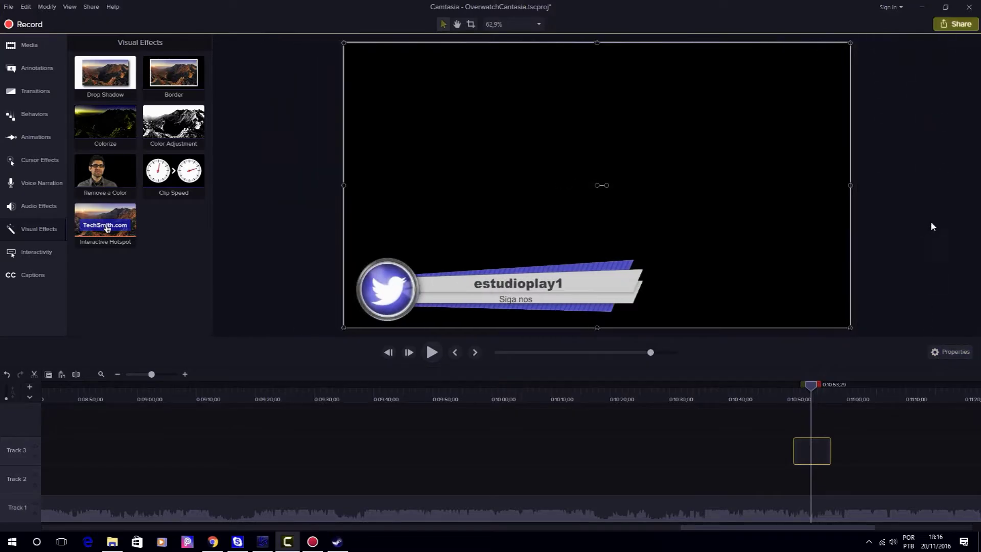
{"action": "left_click", "coordinate": [958, 355]}
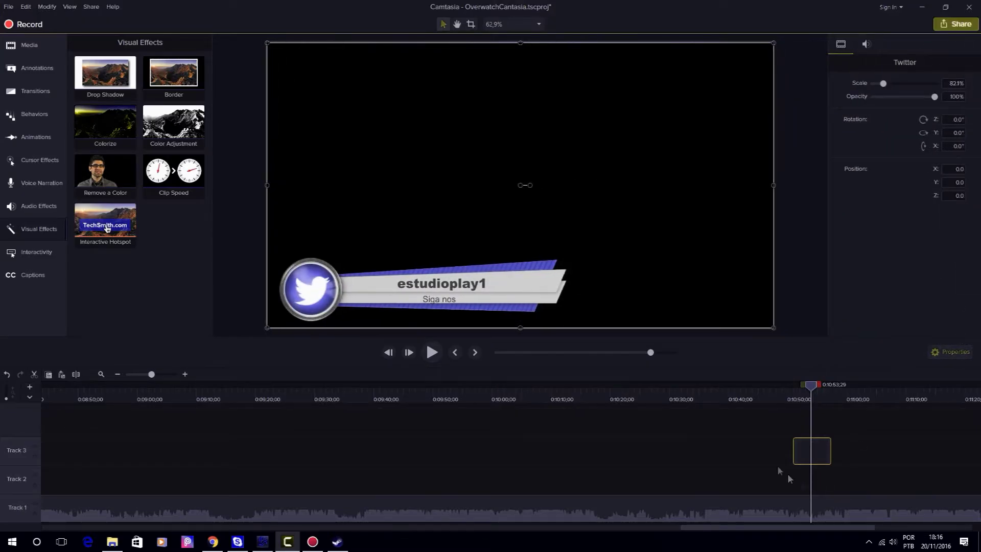
{"action": "left_click_drag", "start_coordinate": [101, 181], "coordinate": [812, 450]}
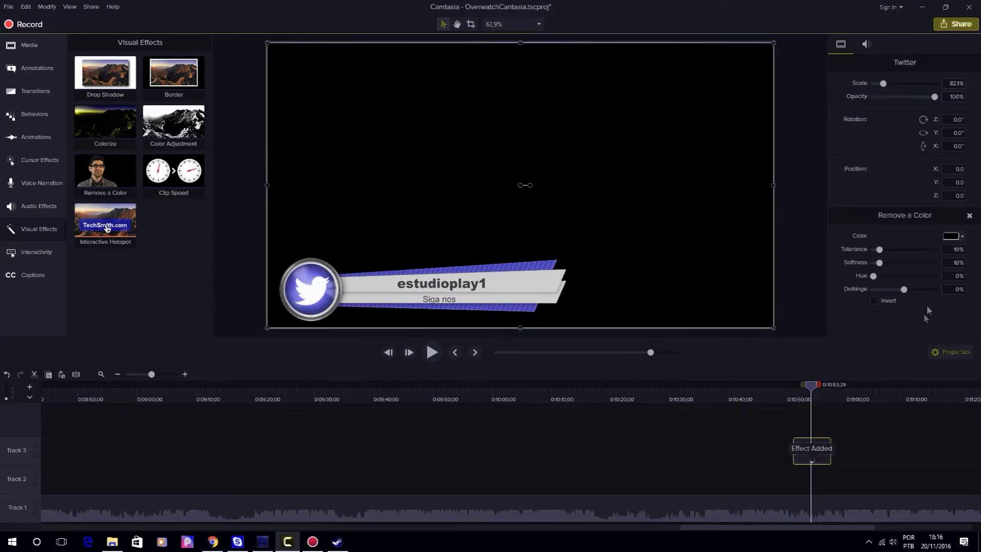
Sample the black background of the Twitter clip as the color to remove.
{"action": "left_click", "coordinate": [951, 238]}
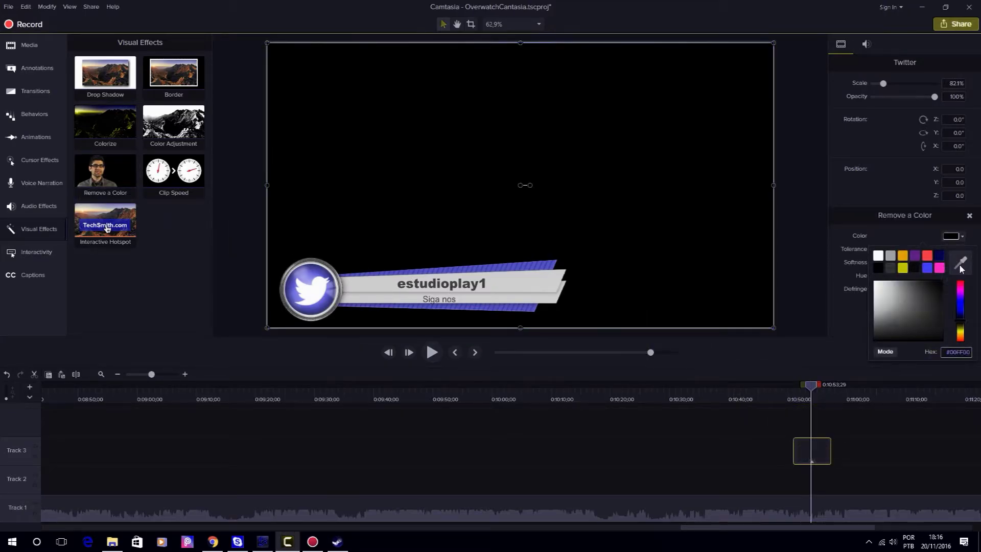
{"action": "left_click", "coordinate": [960, 266]}
{"action": "left_click", "coordinate": [595, 190]}
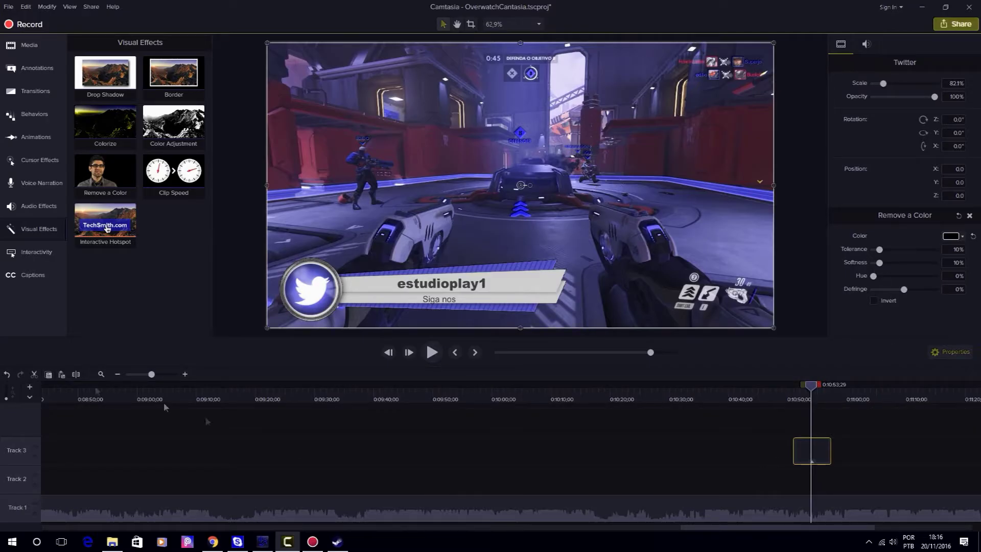
Apply the Remove a Color effect to the yt lower clip near the start of Track 3.
{"action": "left_click", "coordinate": [114, 374]}
{"action": "left_click", "coordinate": [115, 375]}
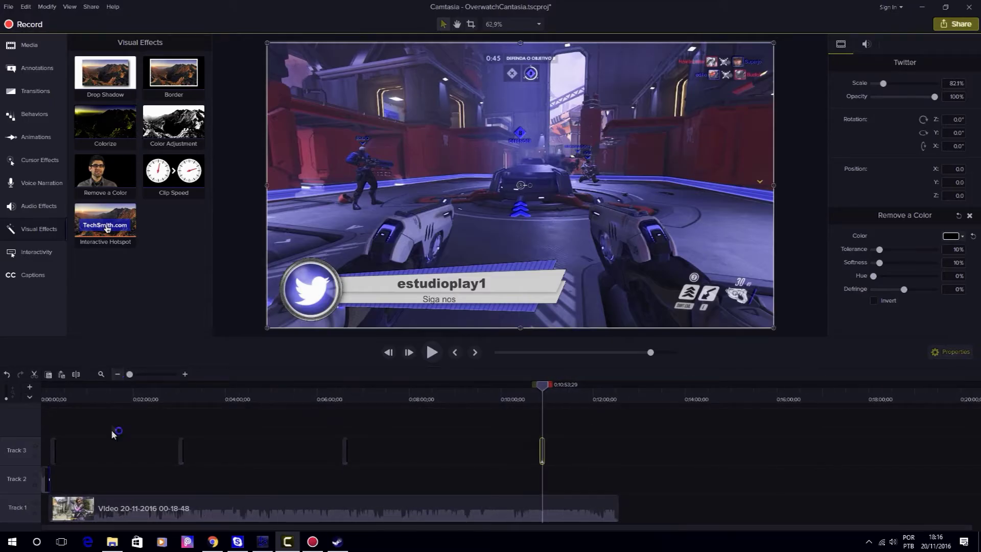
{"action": "left_click", "coordinate": [54, 450]}
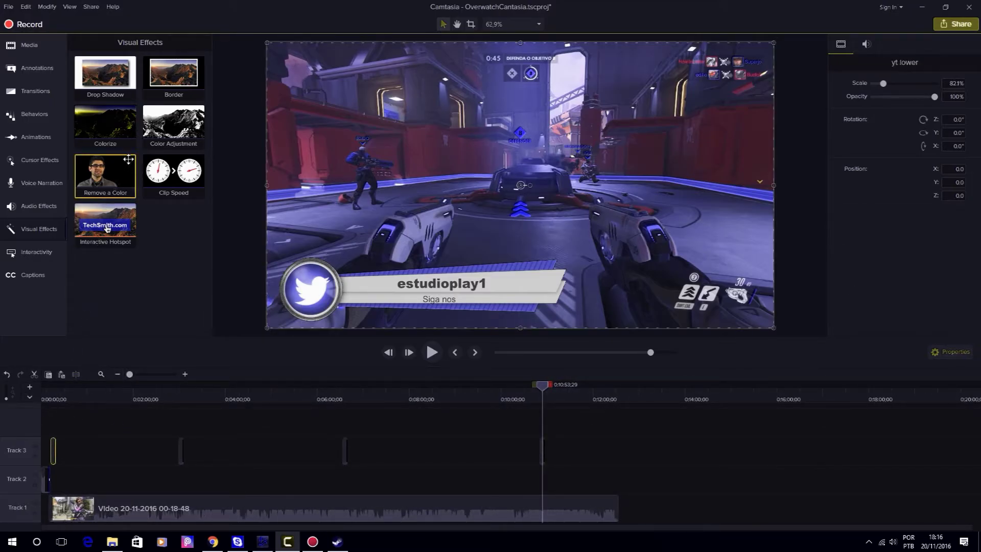
{"action": "left_click_drag", "start_coordinate": [110, 174], "coordinate": [52, 451]}
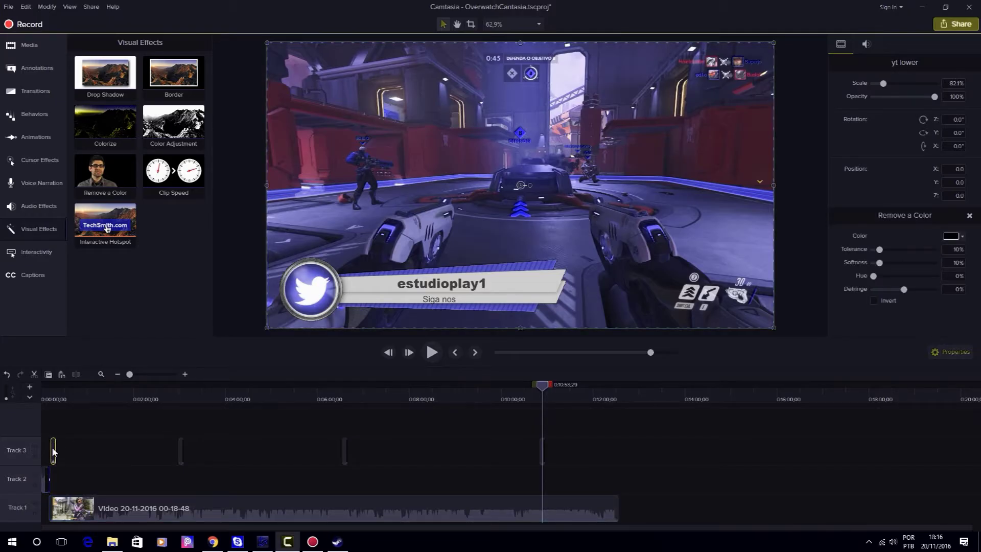
Move the playhead onto the yt lower clip, sample its black background as the removed color, and hide the clip properties.
{"action": "left_click", "coordinate": [958, 236]}
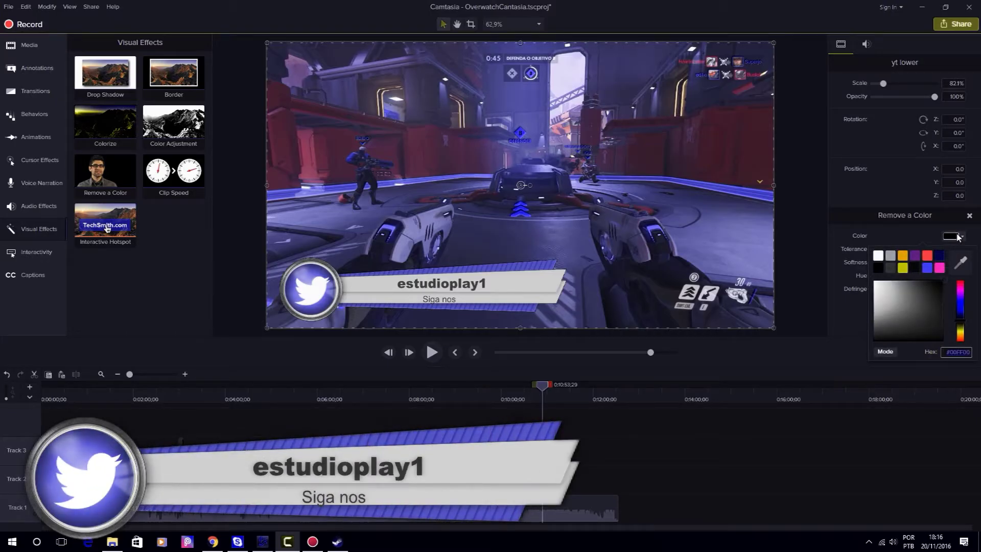
{"action": "left_click", "coordinate": [545, 384]}
{"action": "left_click_drag", "start_coordinate": [546, 384], "coordinate": [54, 383]}
{"action": "left_click_drag", "start_coordinate": [55, 383], "coordinate": [58, 384]}
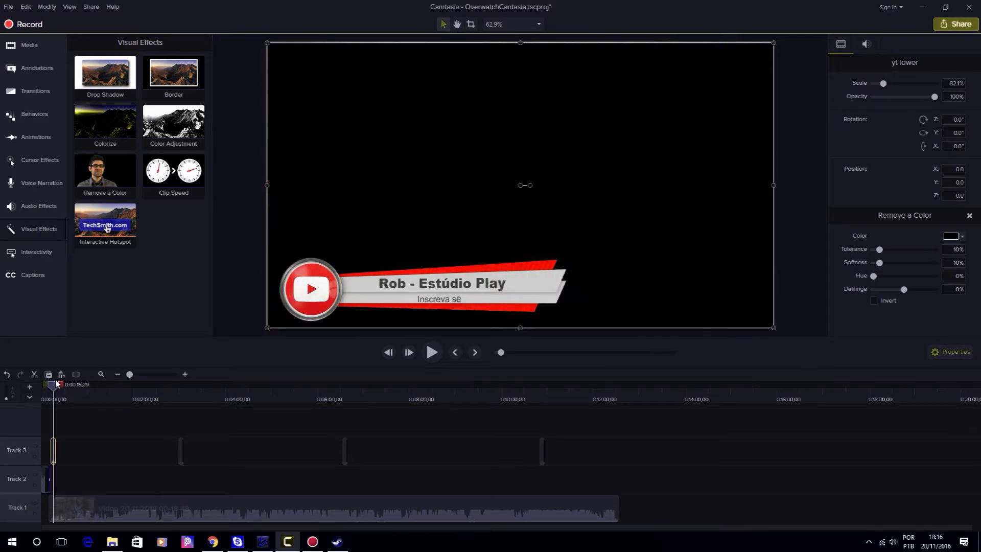
{"action": "left_click", "coordinate": [958, 240]}
{"action": "left_click", "coordinate": [959, 264]}
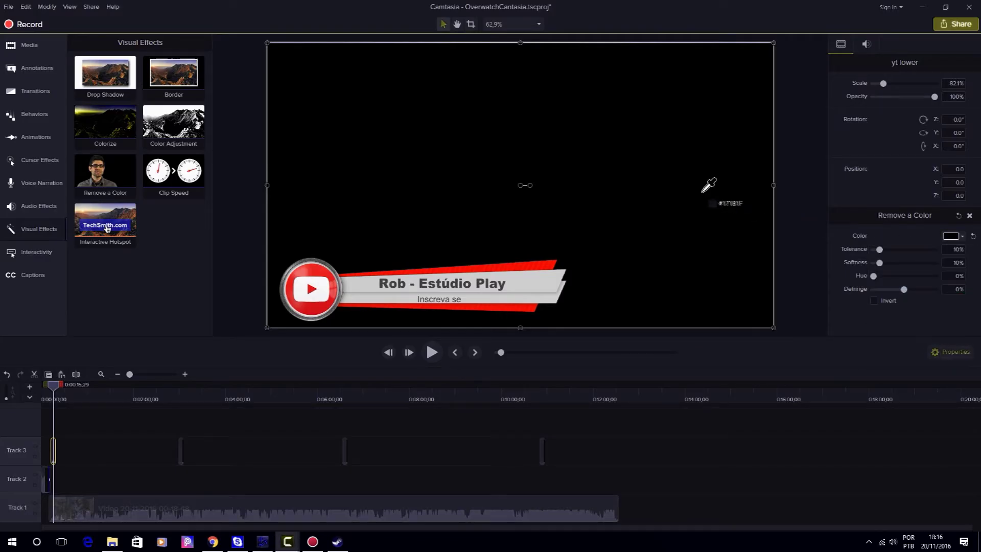
{"action": "left_click", "coordinate": [705, 189]}
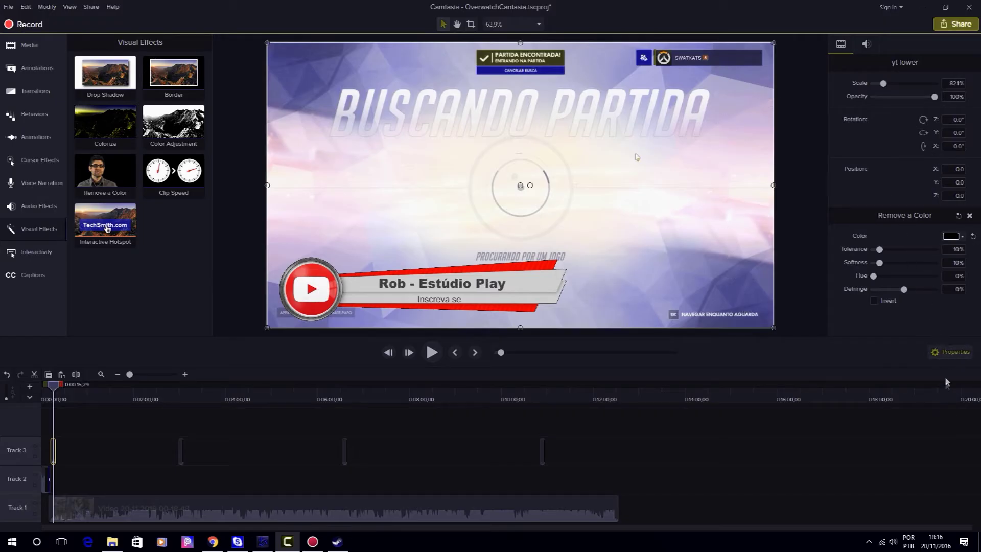
{"action": "left_click", "coordinate": [950, 351]}
{"action": "left_click", "coordinate": [310, 479]}
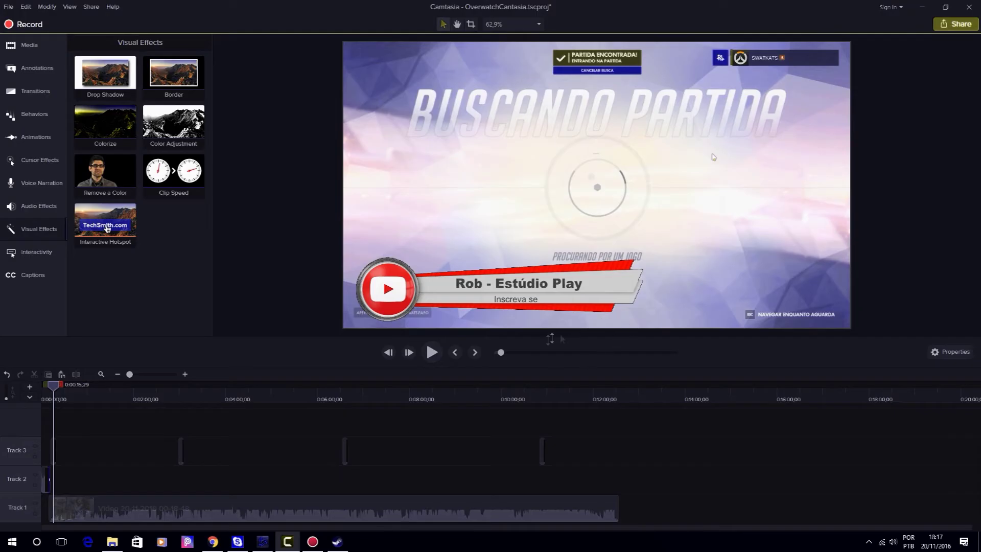